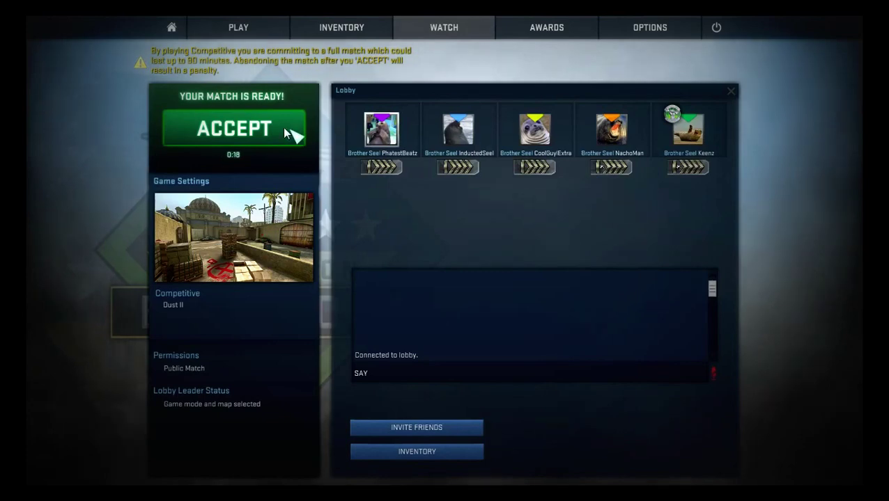
Accept the Dust II match on the YOUR MATCH IS READY panel until 7 of 10 players are ready
left_click(283, 127)
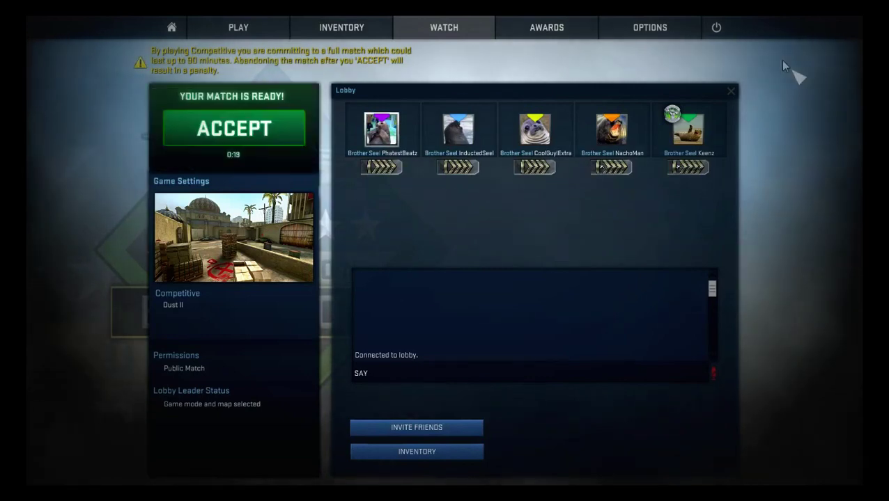
left_click(266, 143)
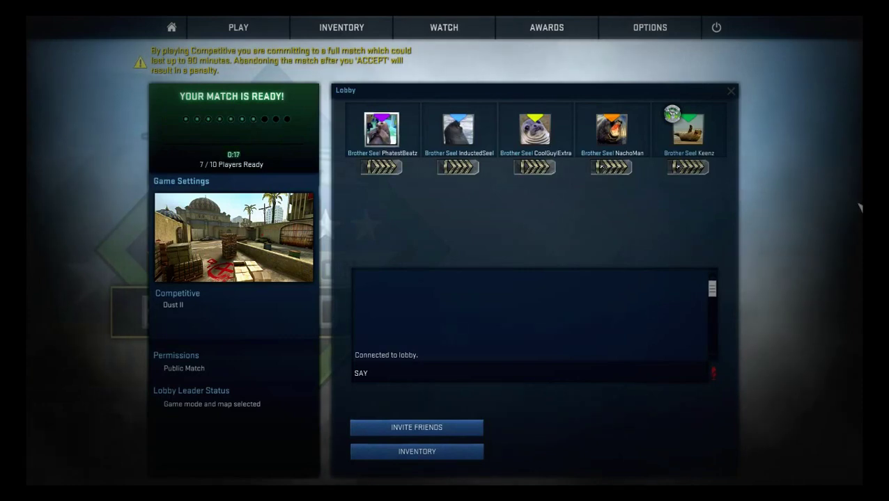